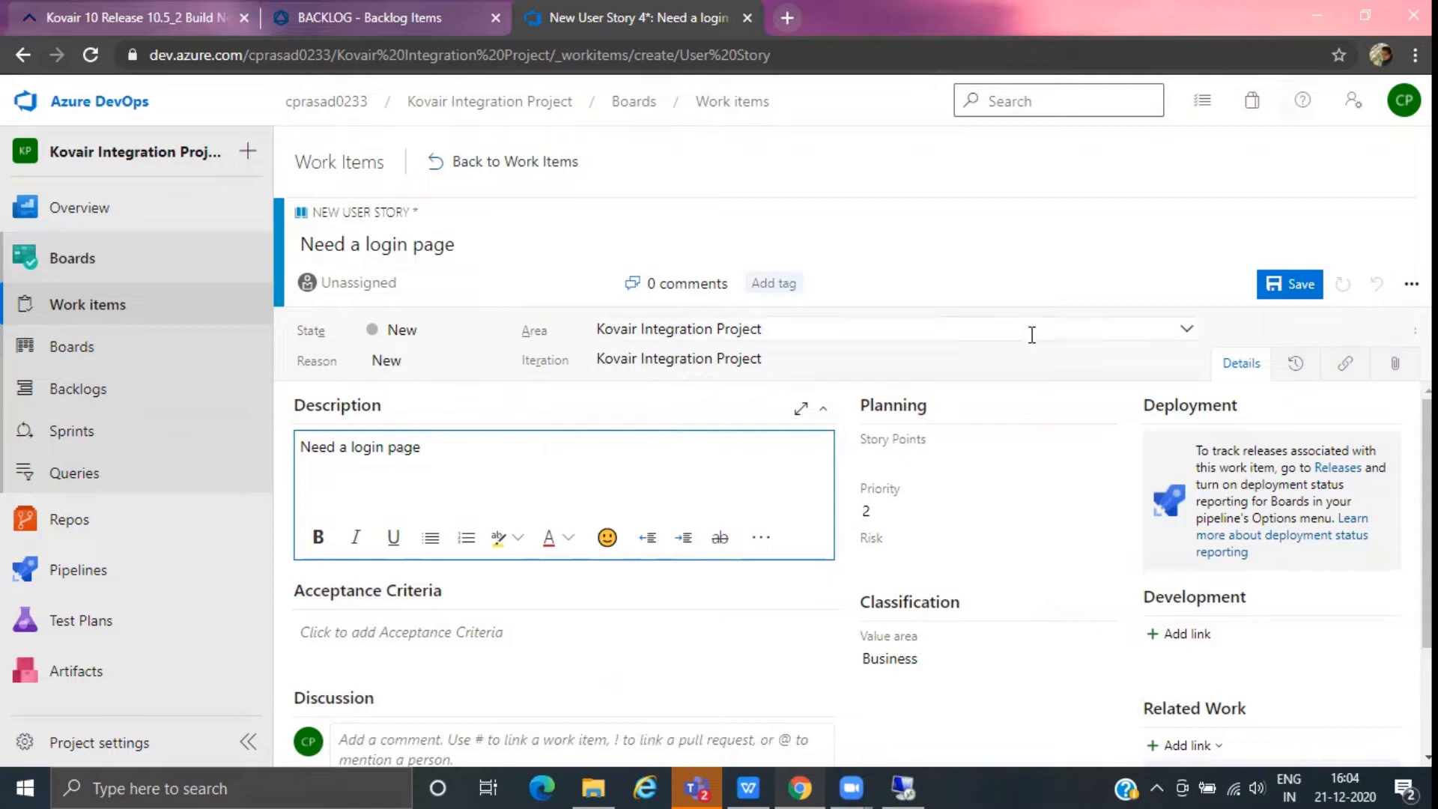
- Attach Screenshot (47).png to the new "Need a login page" user story and save the work item
click(1395, 370)
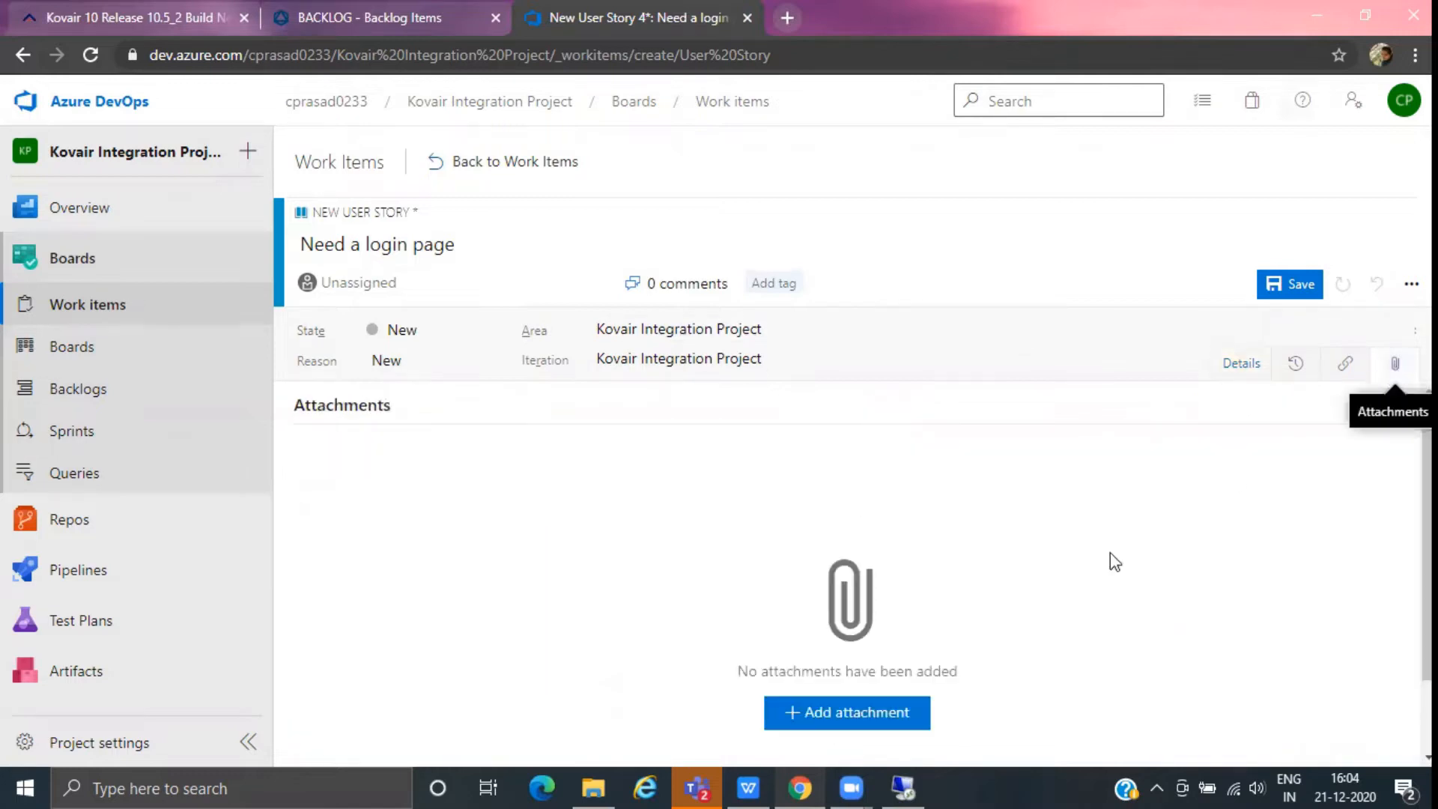
click(834, 721)
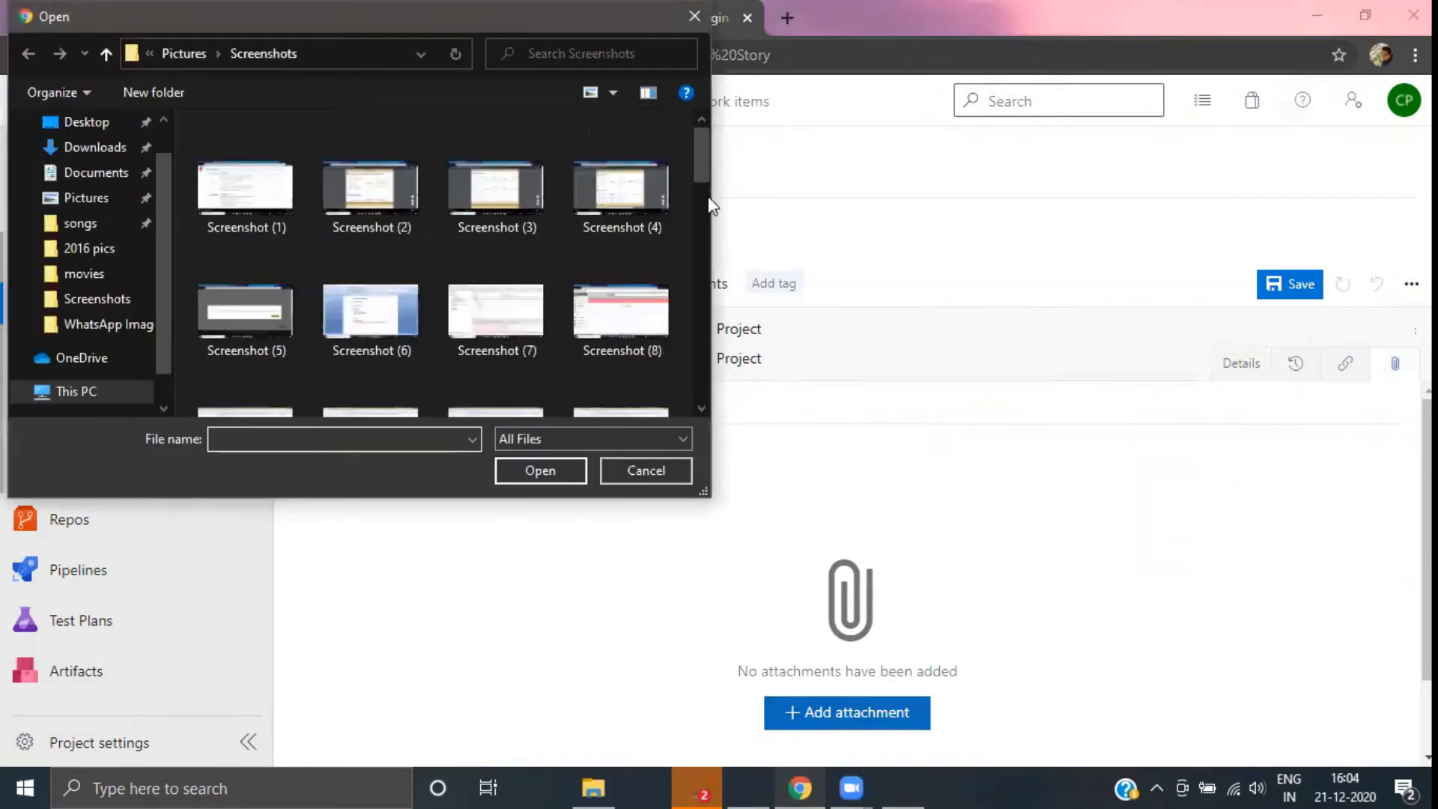
drag(704, 166, 698, 375)
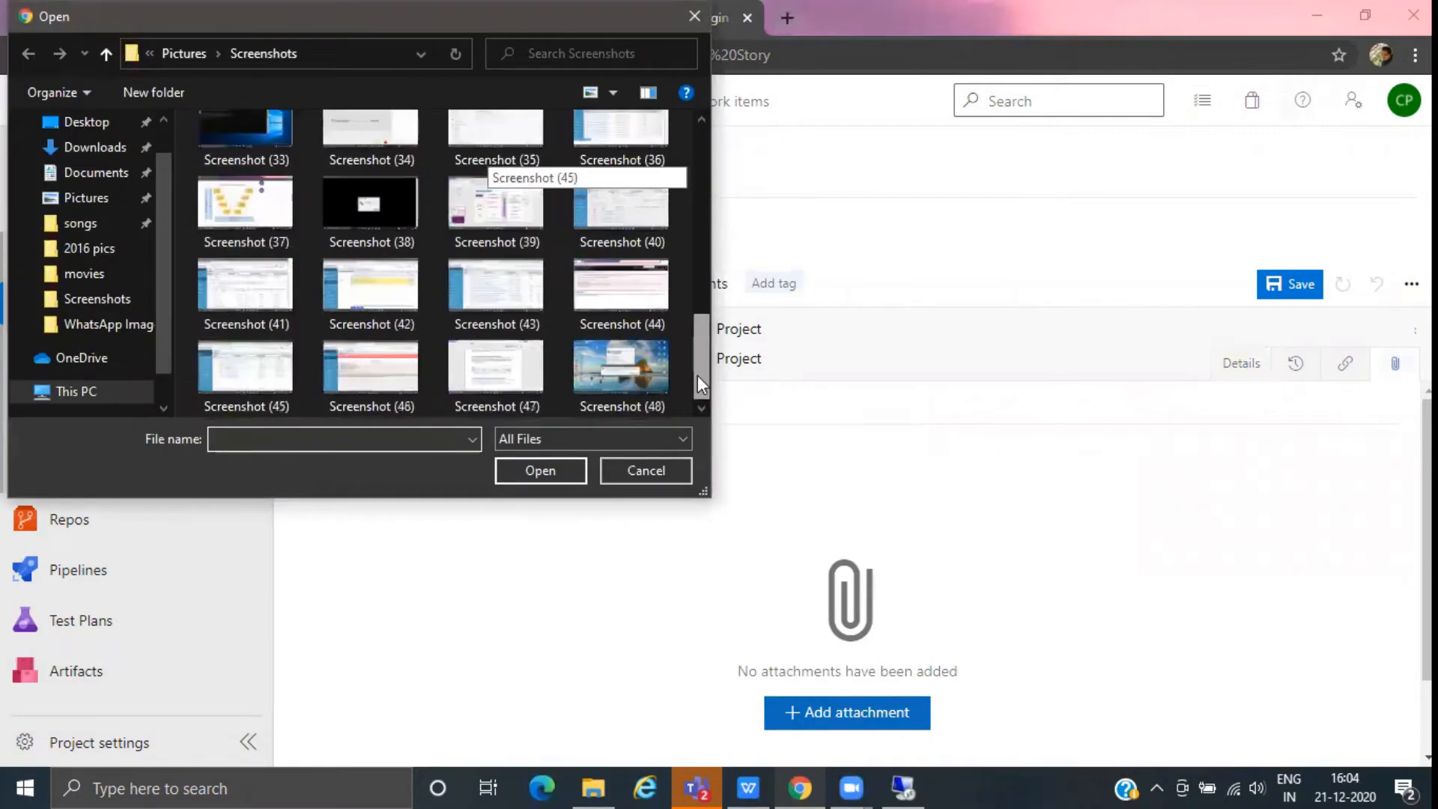
click(472, 371)
click(527, 467)
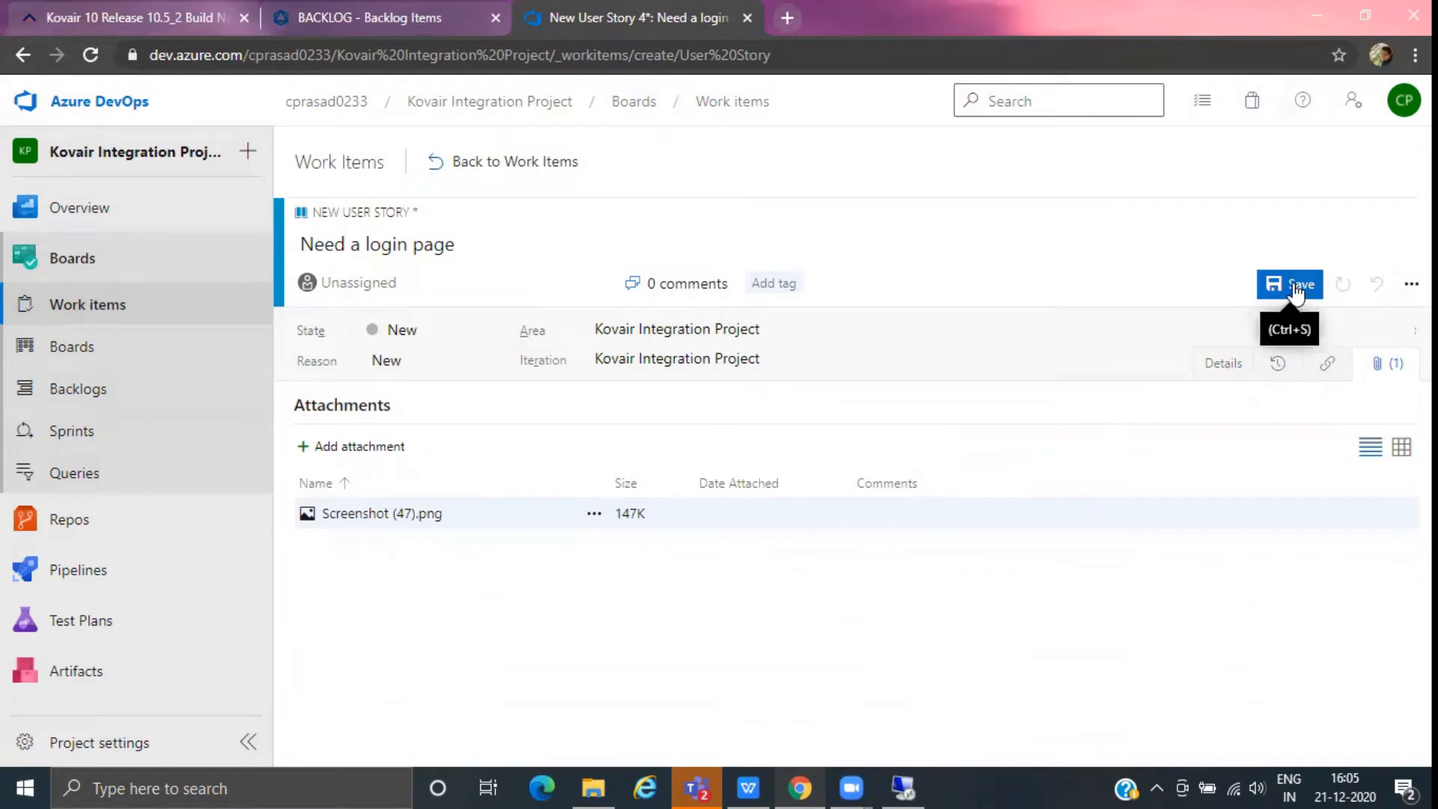
click(1297, 289)
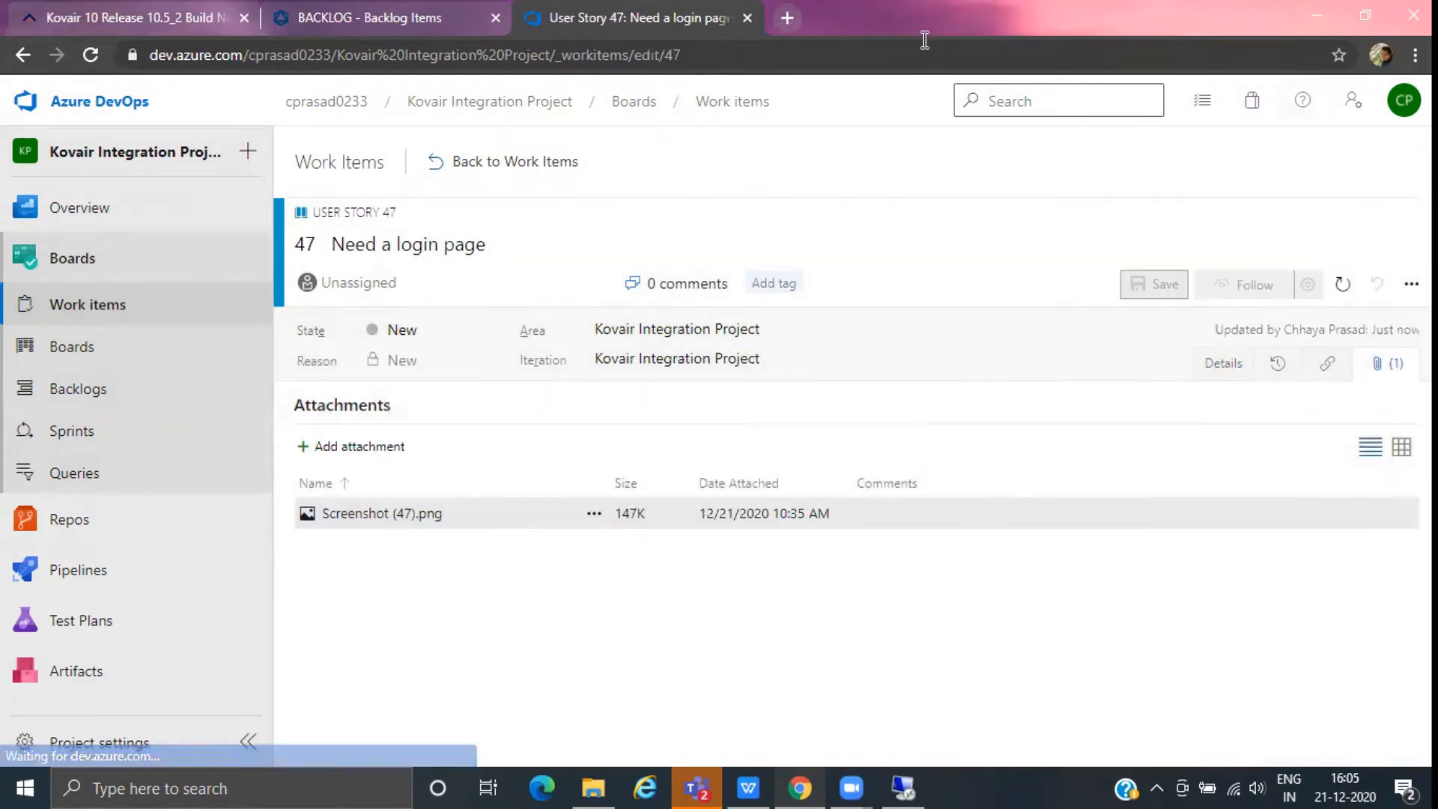
- Set the state of the "Need a login page" user story to Closed and save the change
click(488, 331)
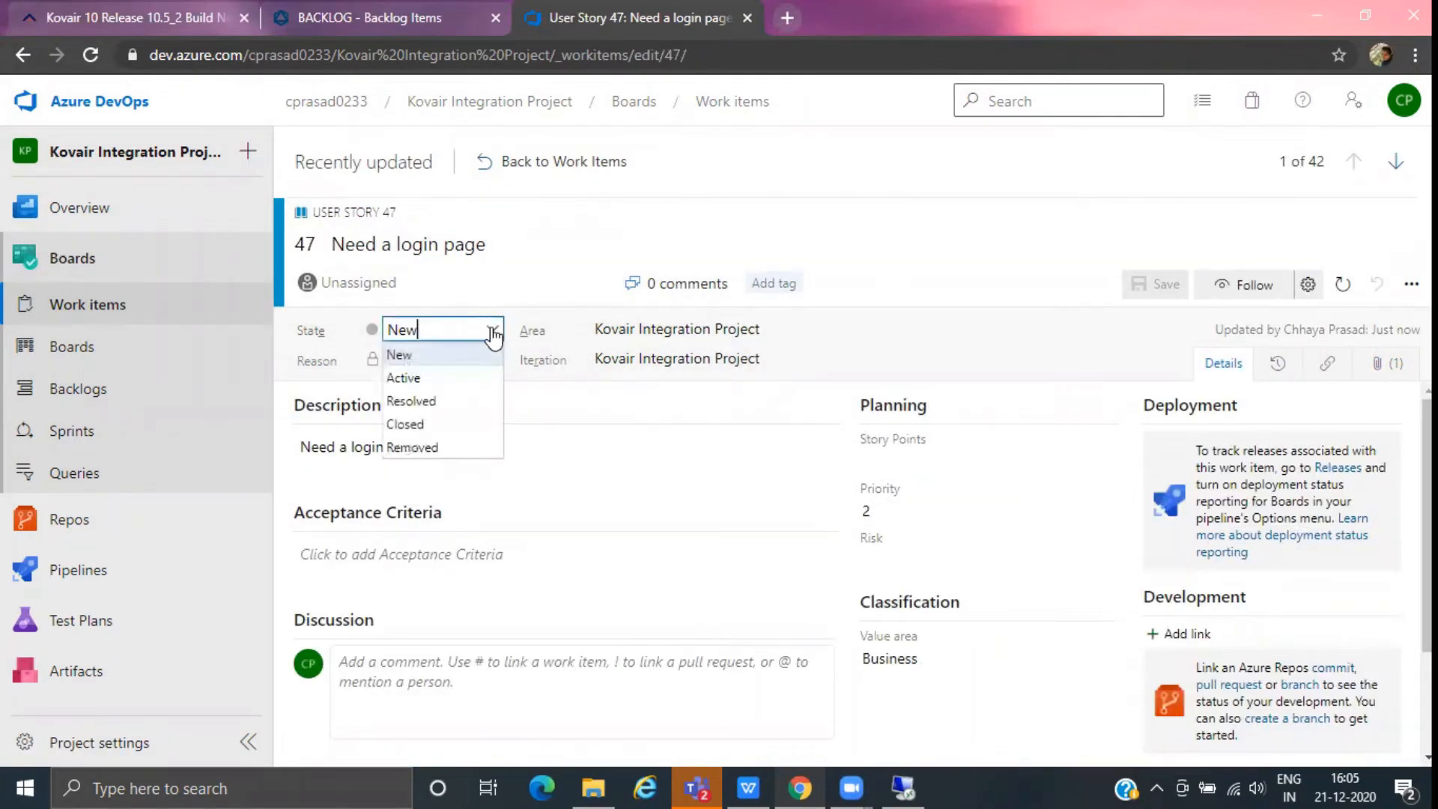
click(440, 426)
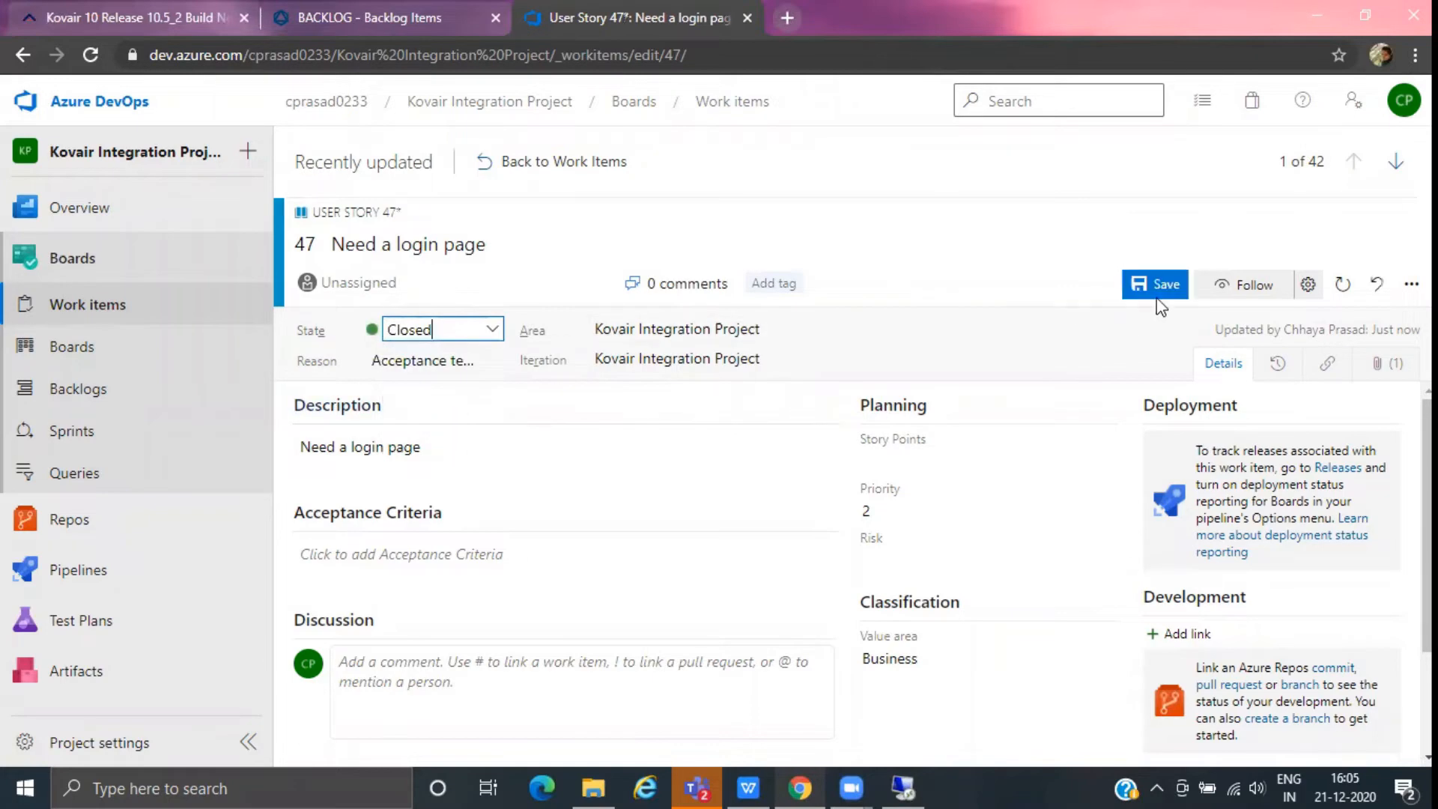
click(1163, 287)
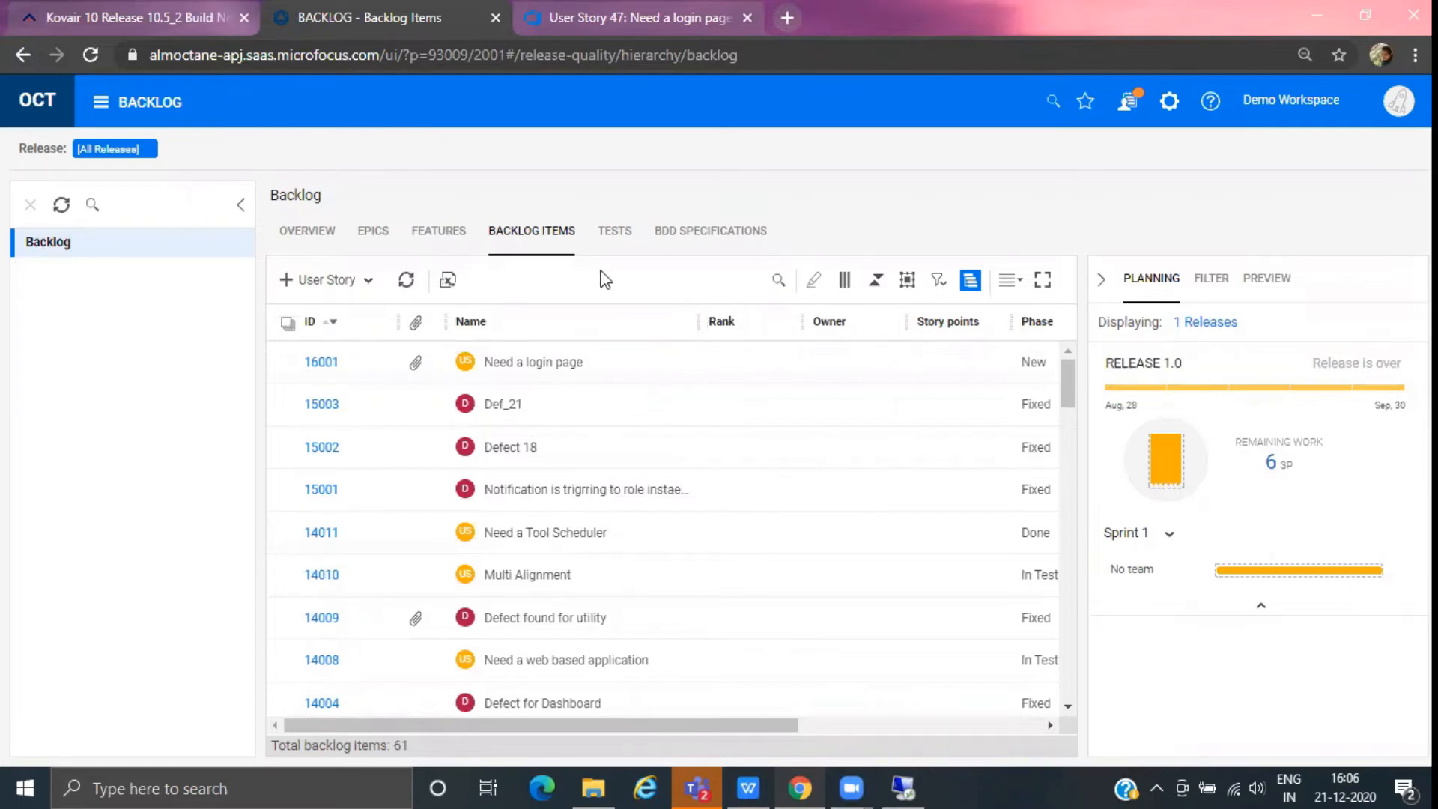
- In ALM Octane, open the "Check Login functionality" backlog test and add "Need a login page" (16001) as its covered user story
click(616, 232)
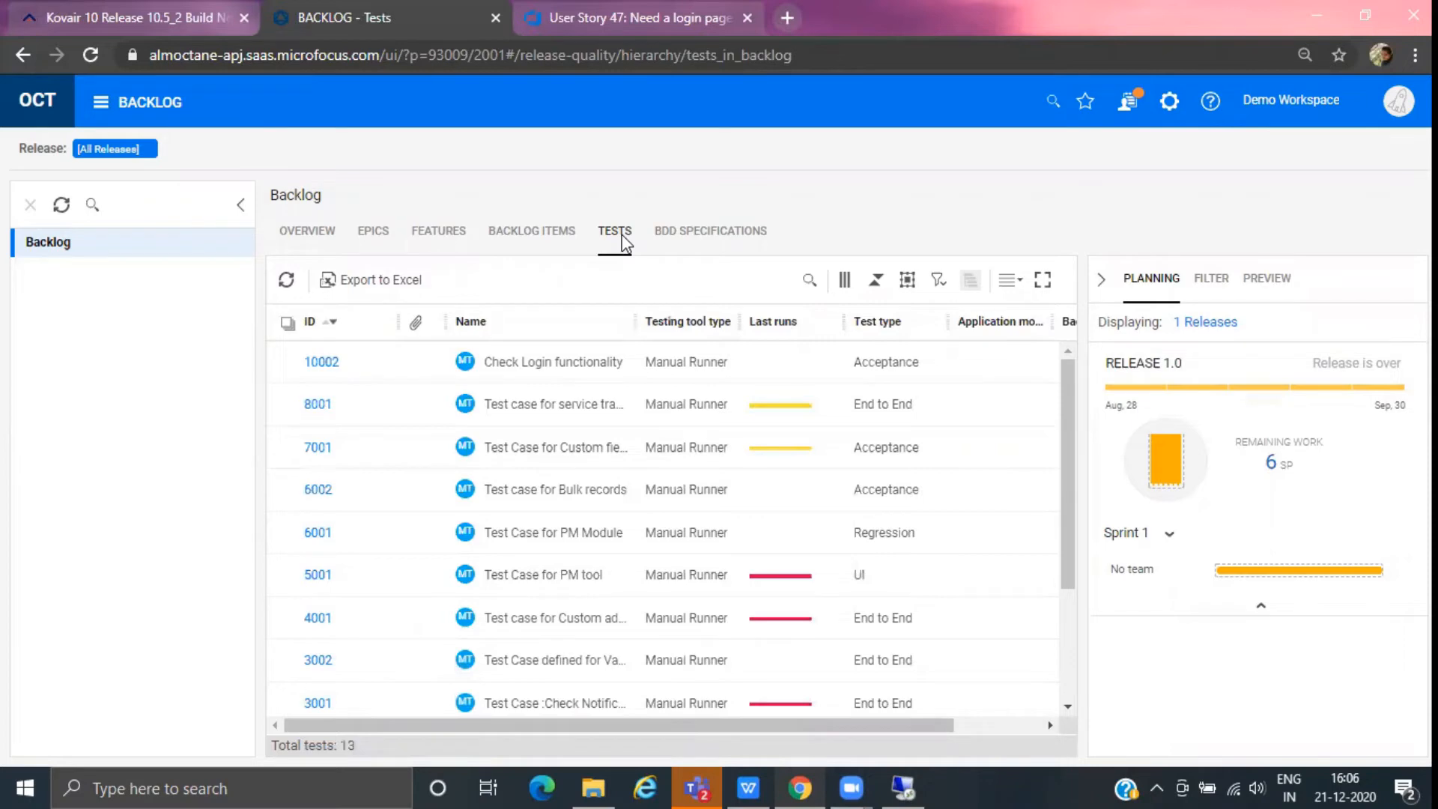
click(321, 362)
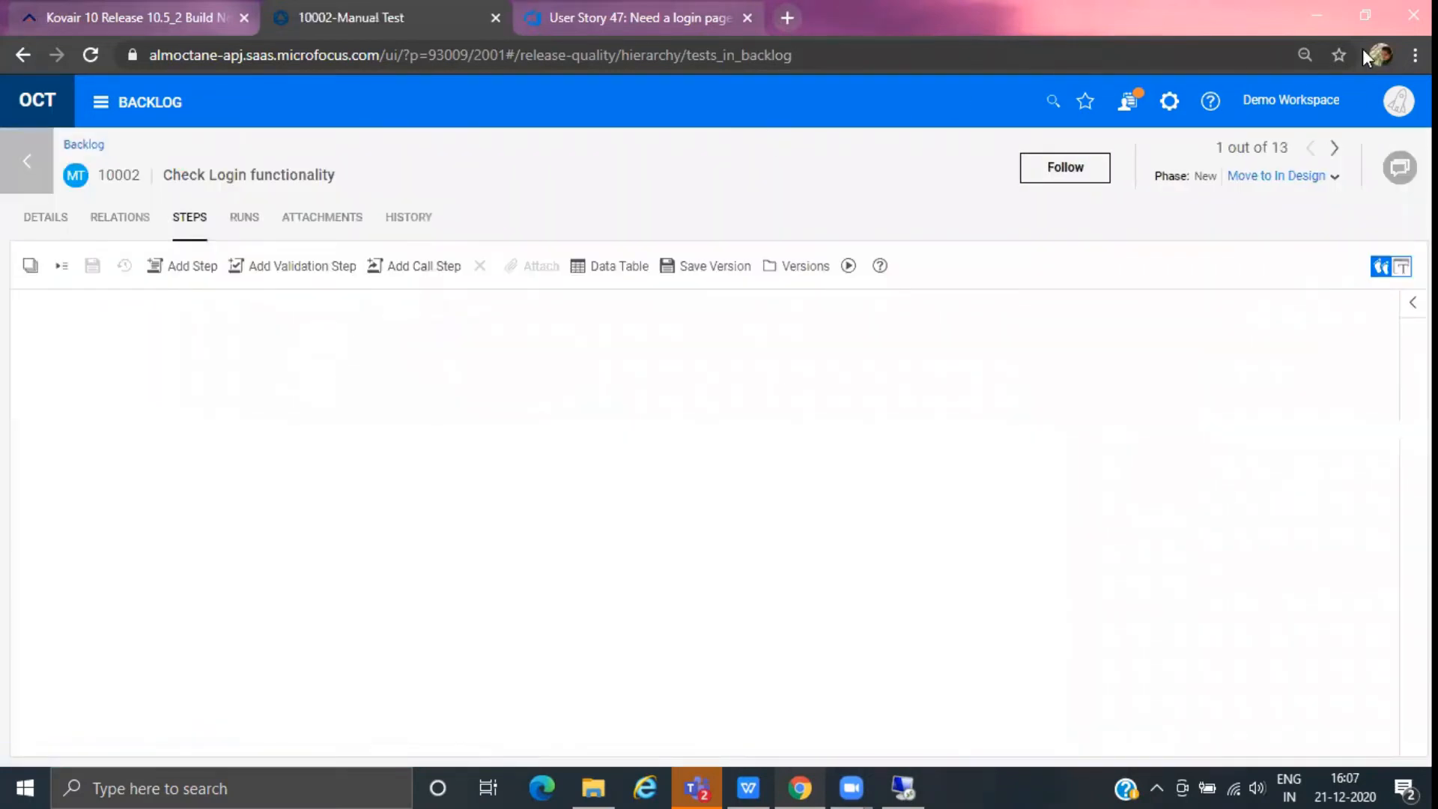
click(120, 217)
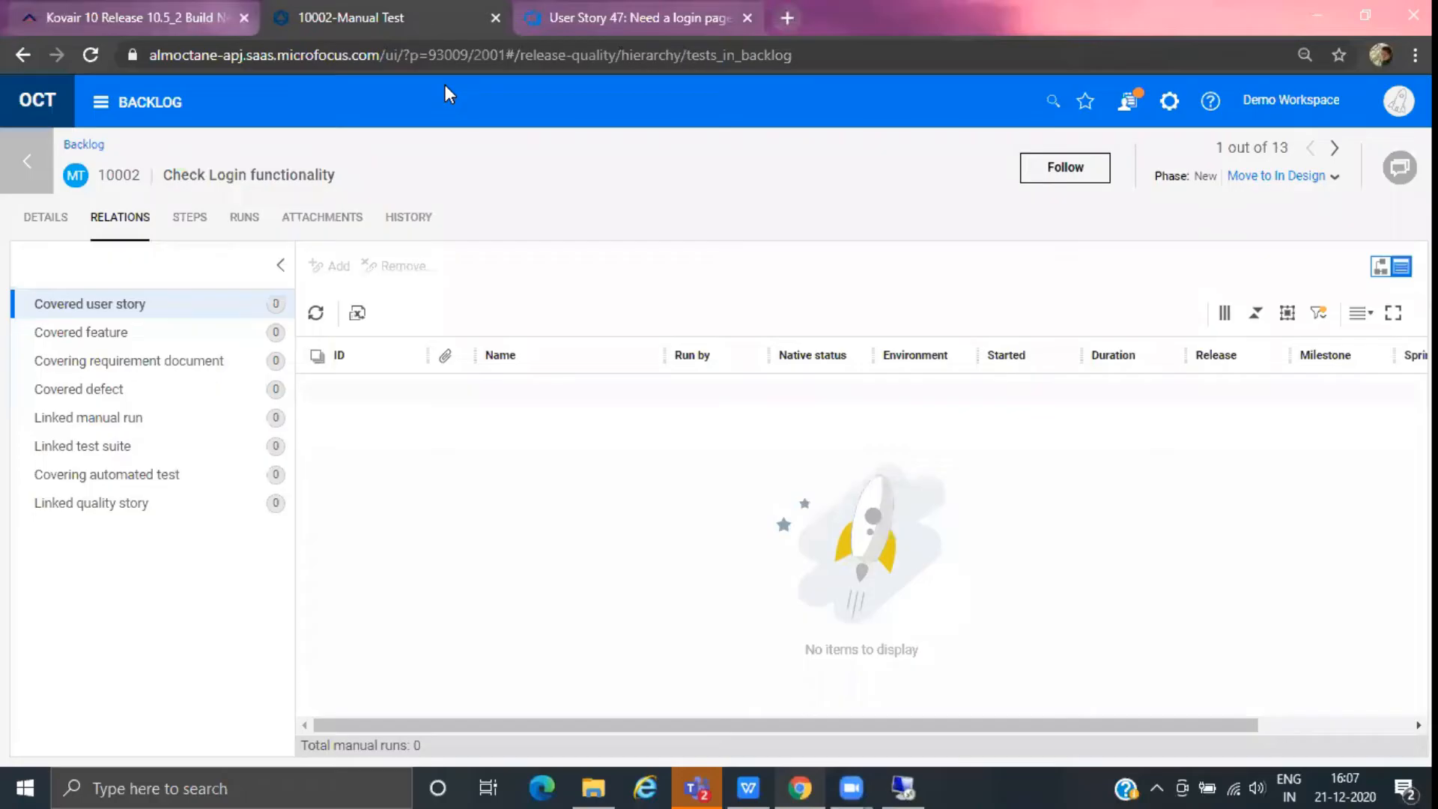
click(325, 269)
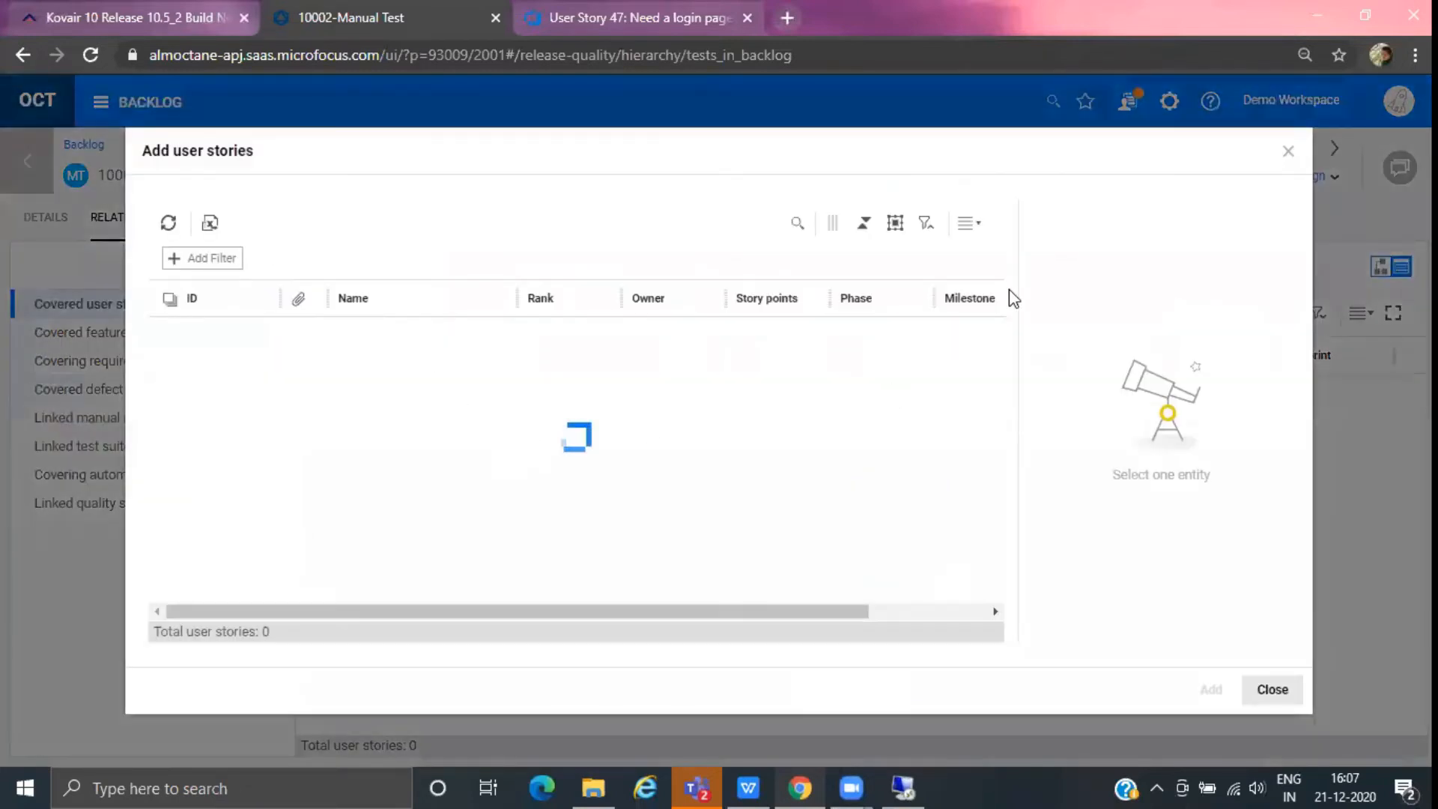
drag(995, 346, 998, 539)
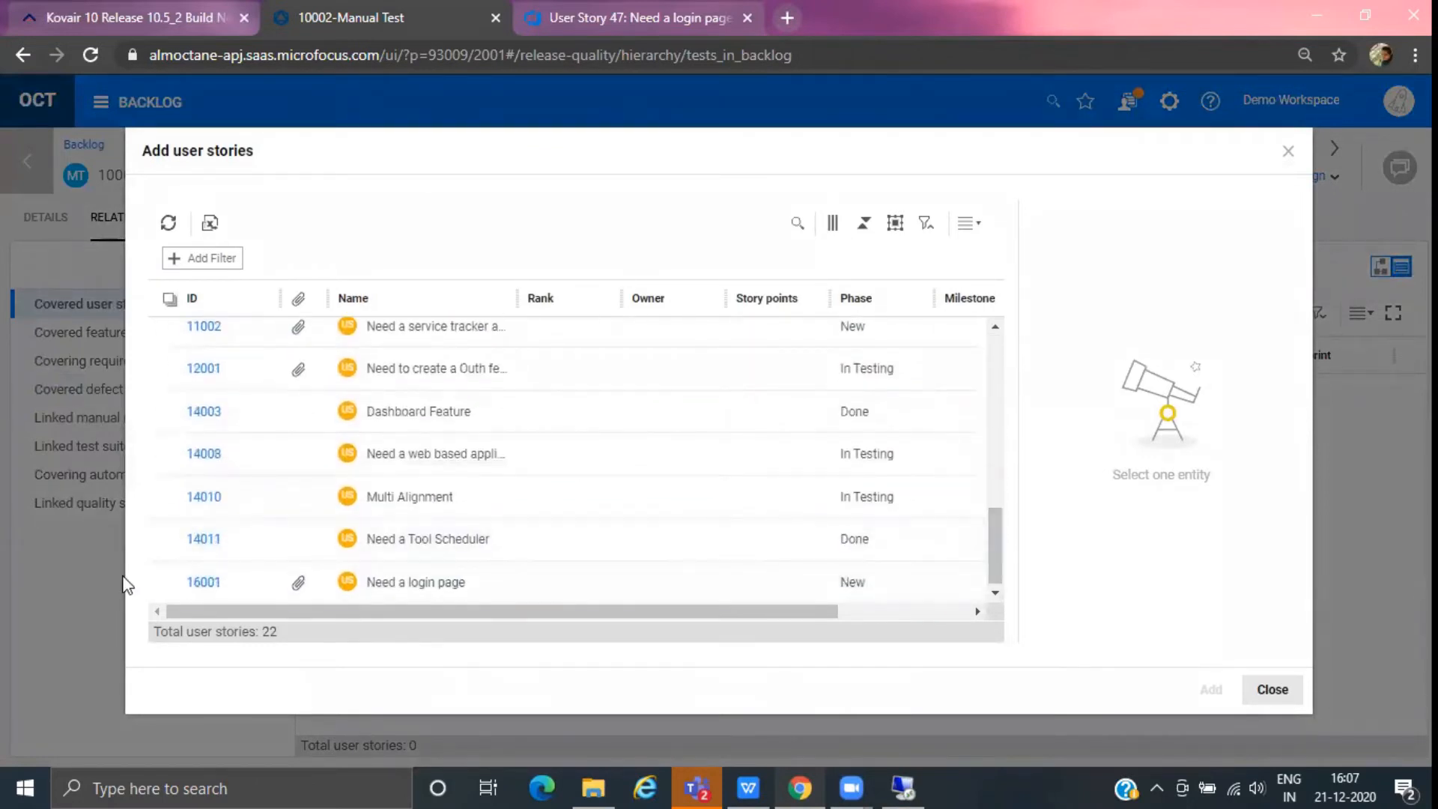
click(167, 582)
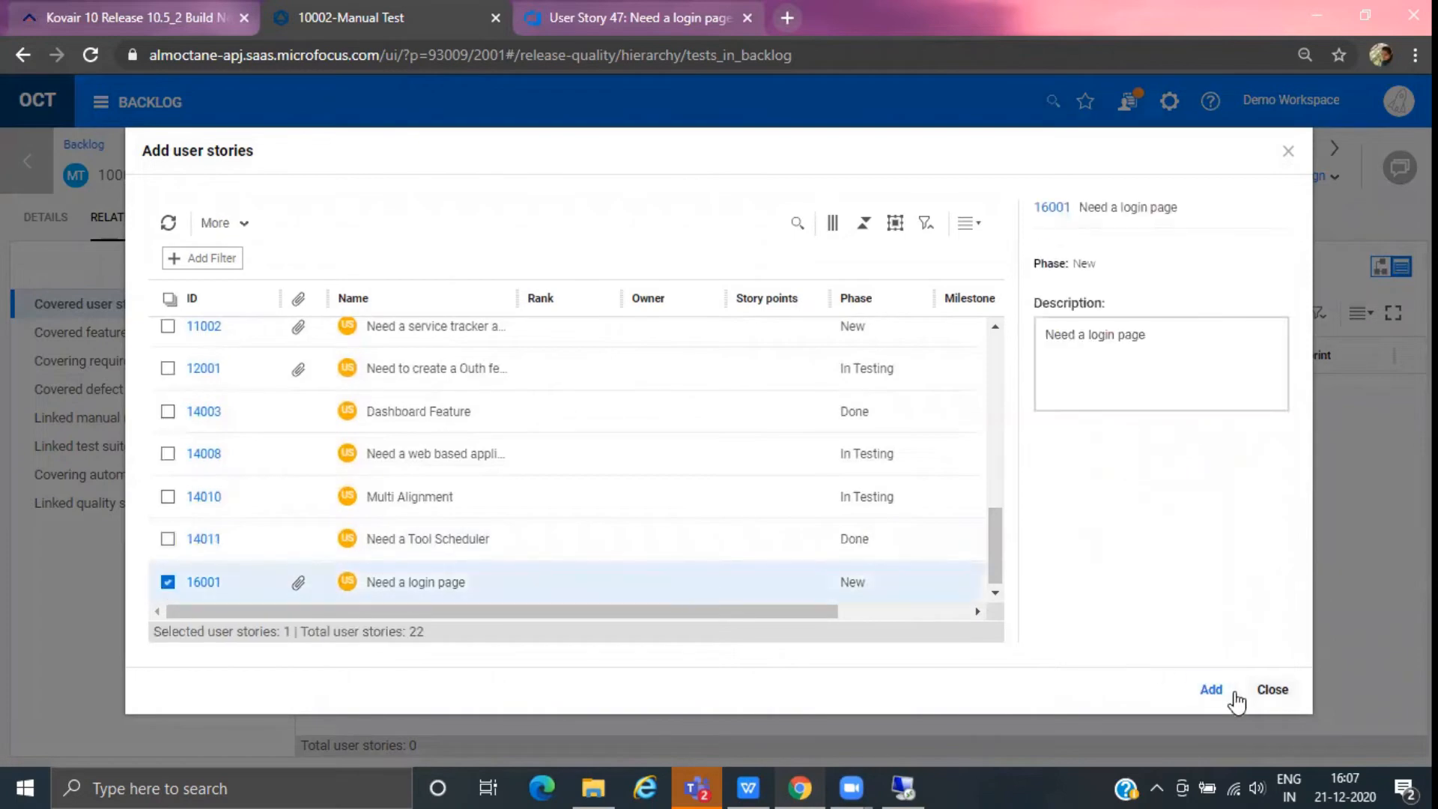
click(1212, 691)
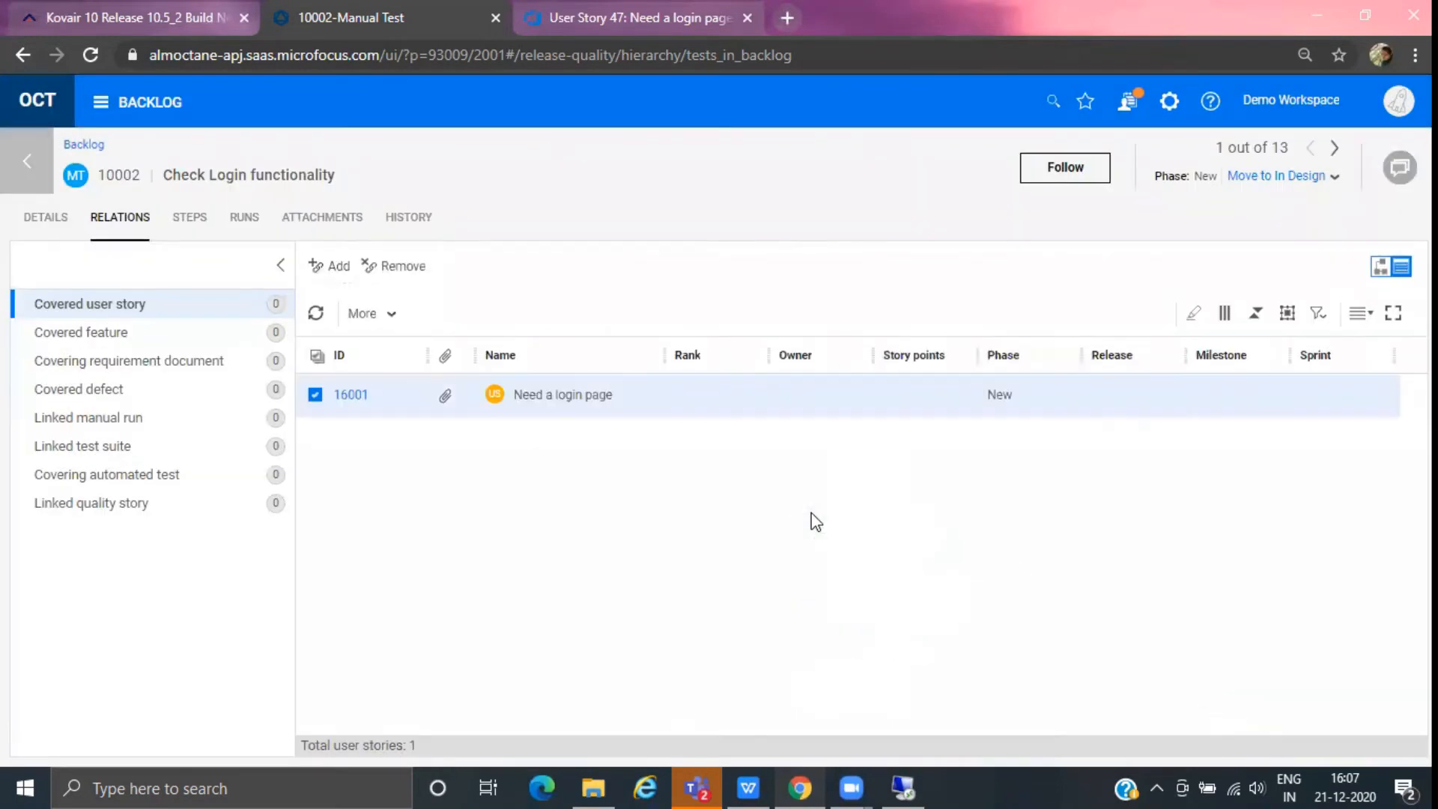
- Start a manual run named "Test run for Check Login functionality" and record "Not Browsable" as step 1's actual result
click(45, 221)
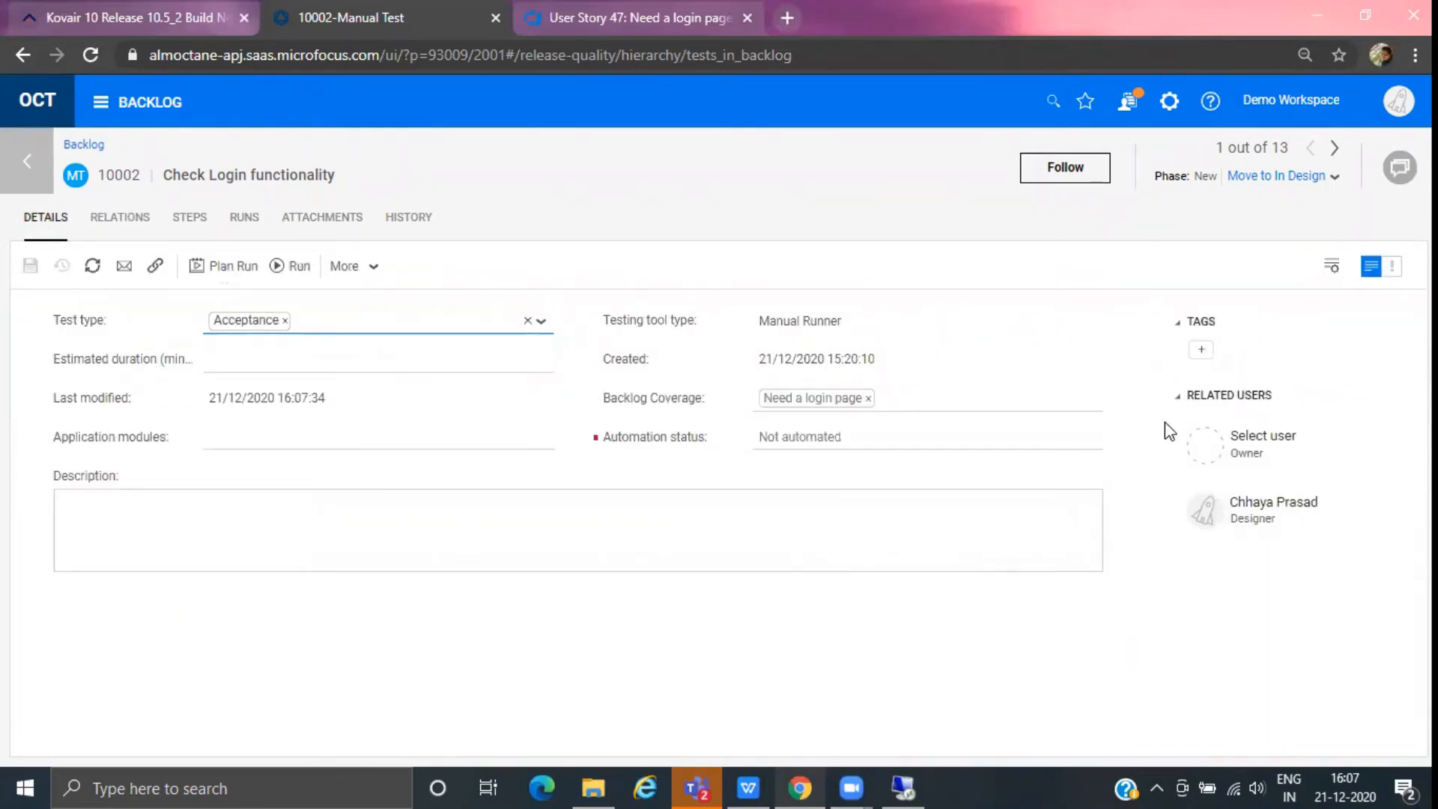
click(275, 267)
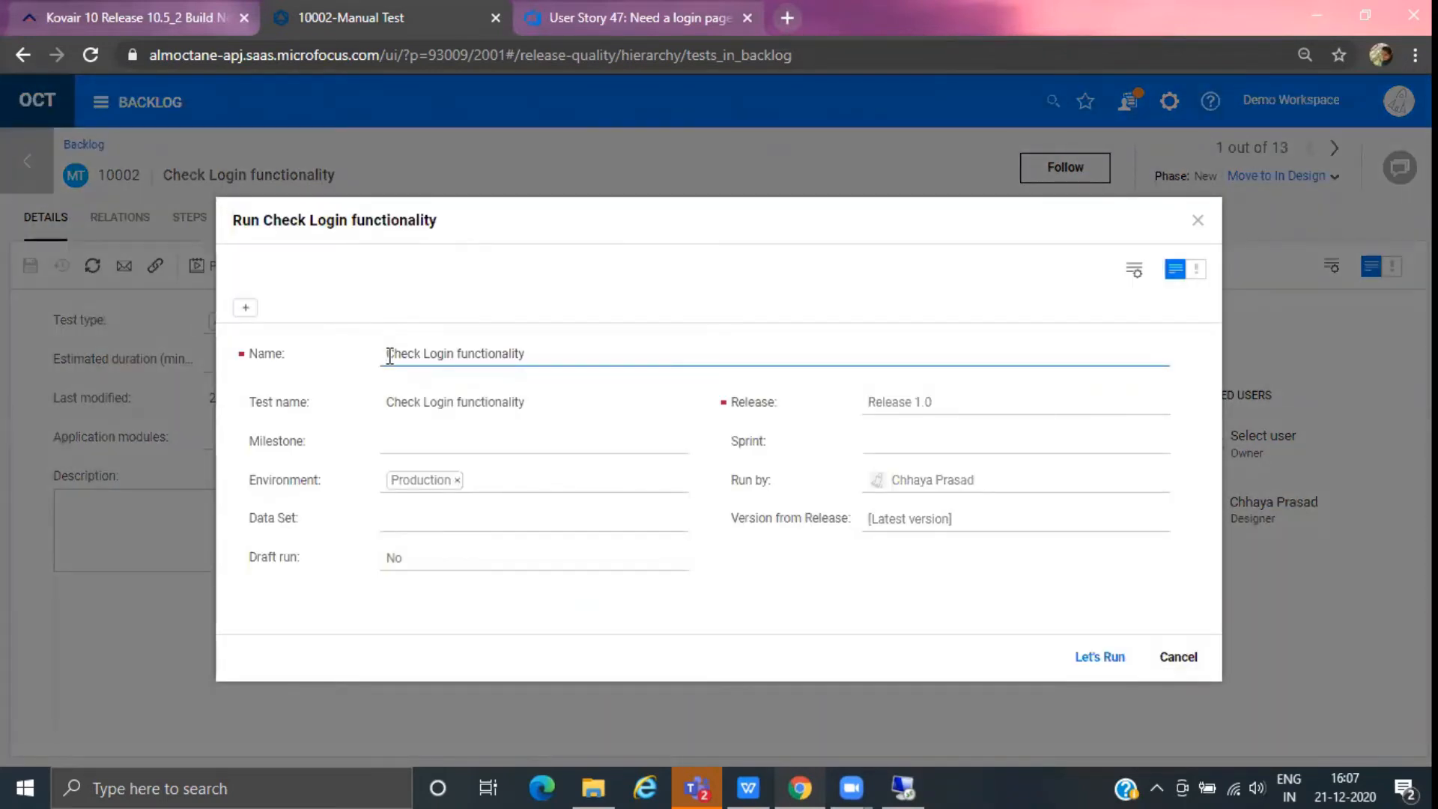
text(Test run for)
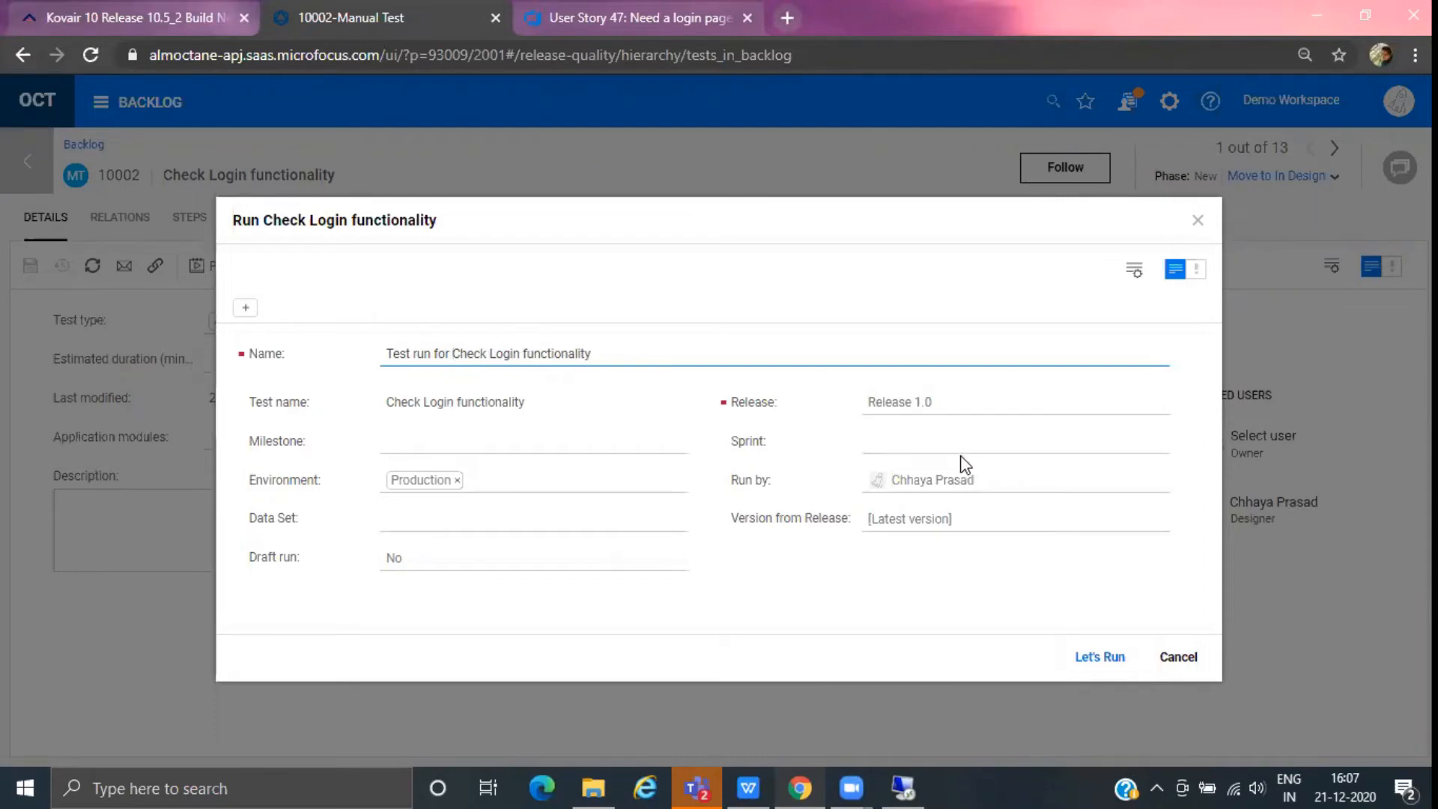
click(1101, 669)
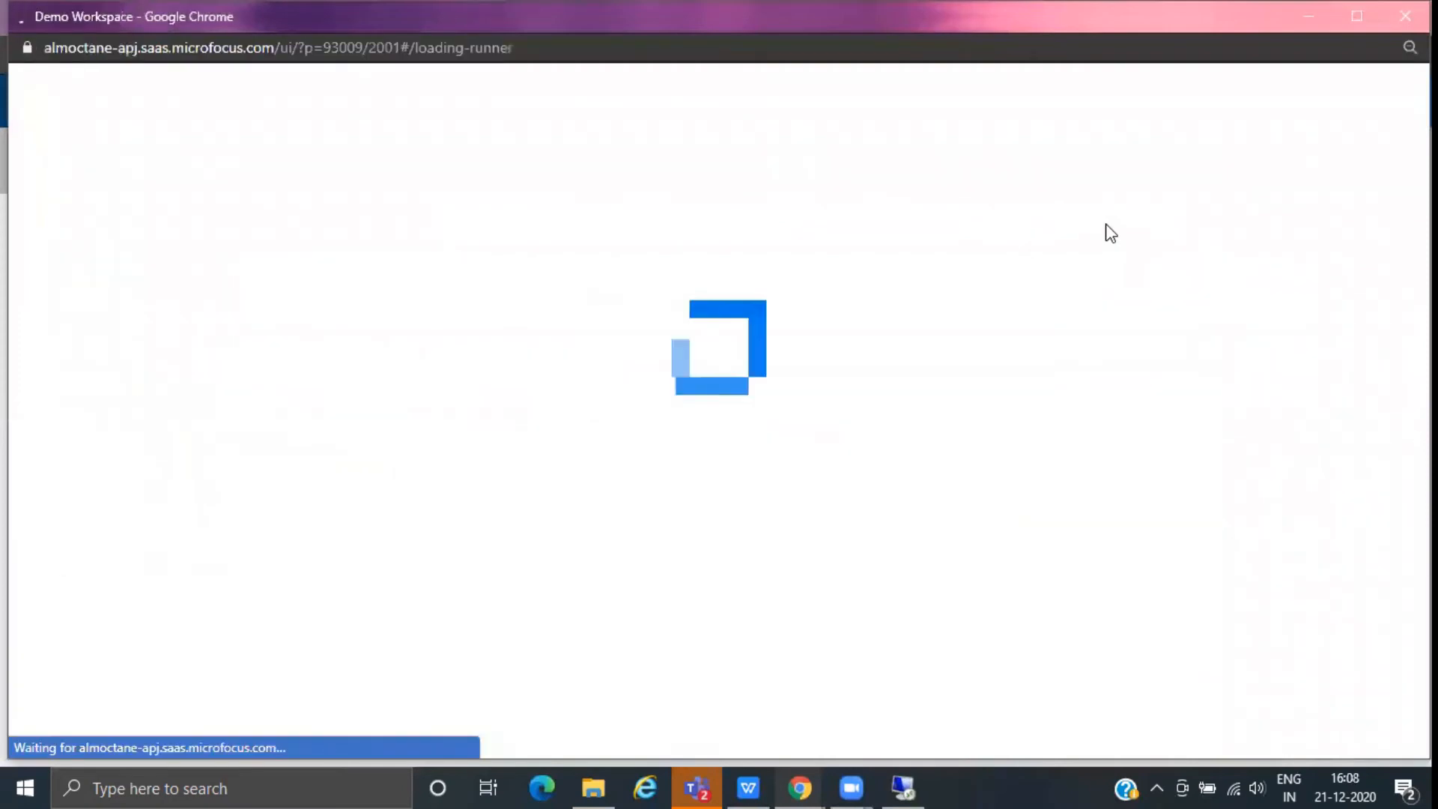
click(790, 228)
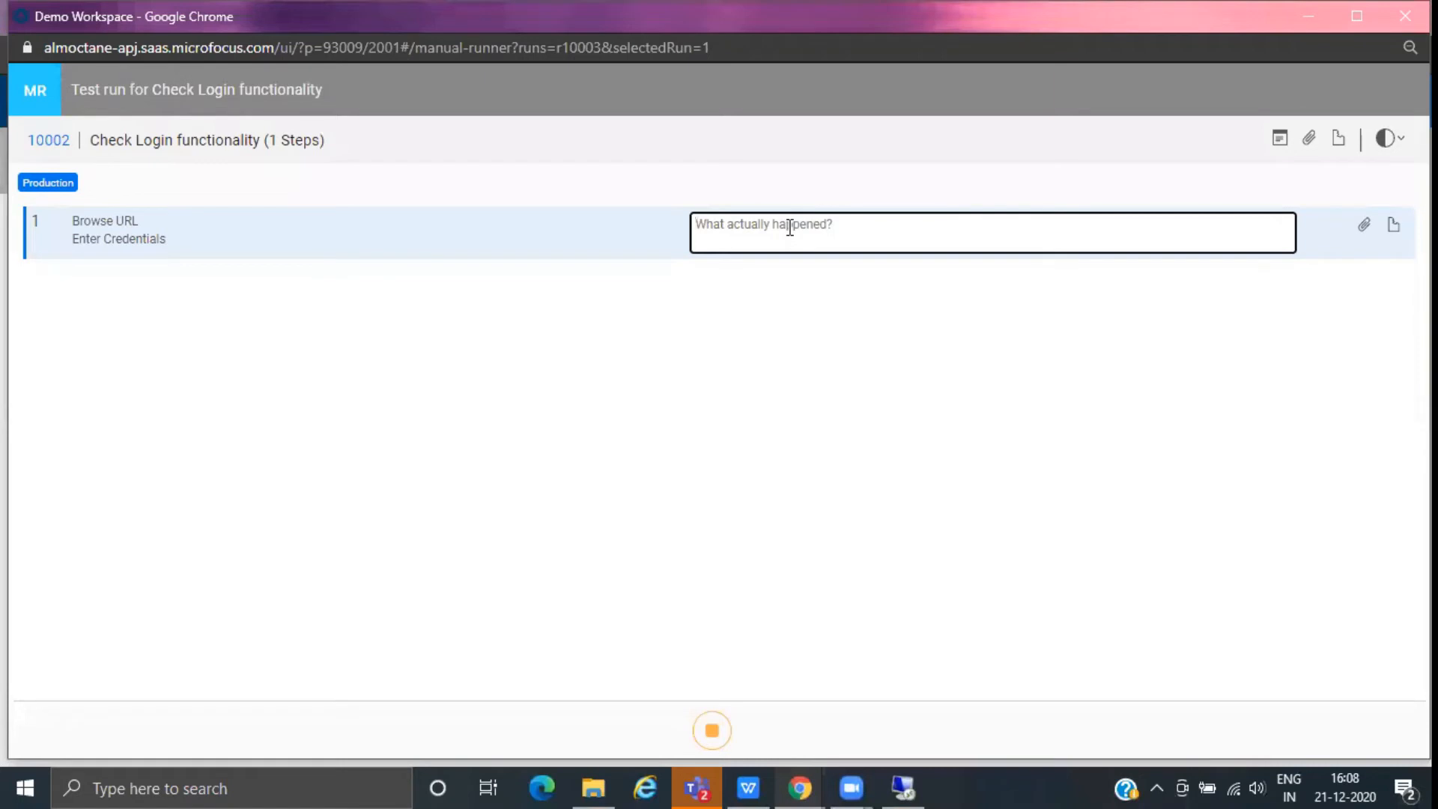
text(Not Browsable)
- Add a run defect named "Login Button is not clickable" with Medium severity
click(1341, 150)
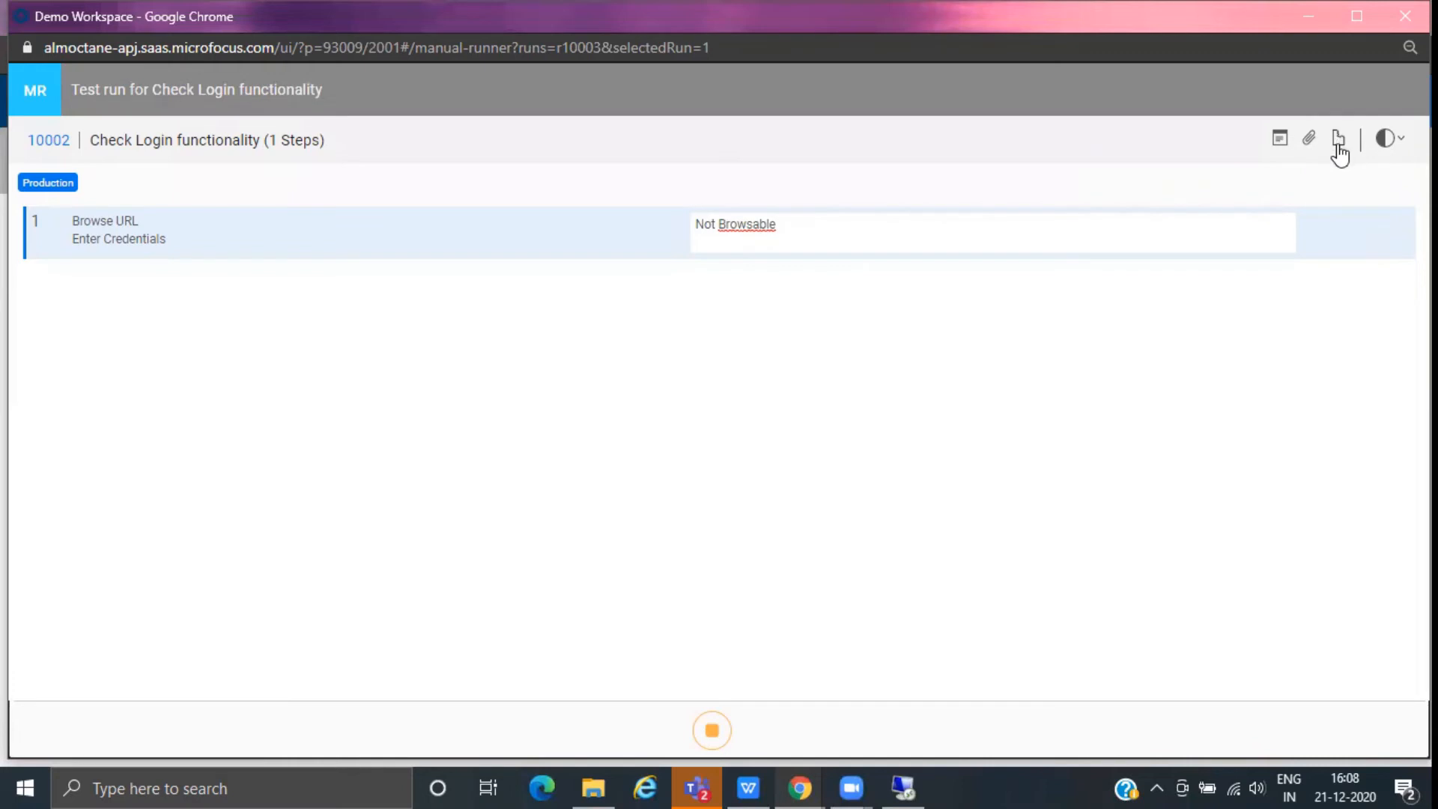
click(1340, 150)
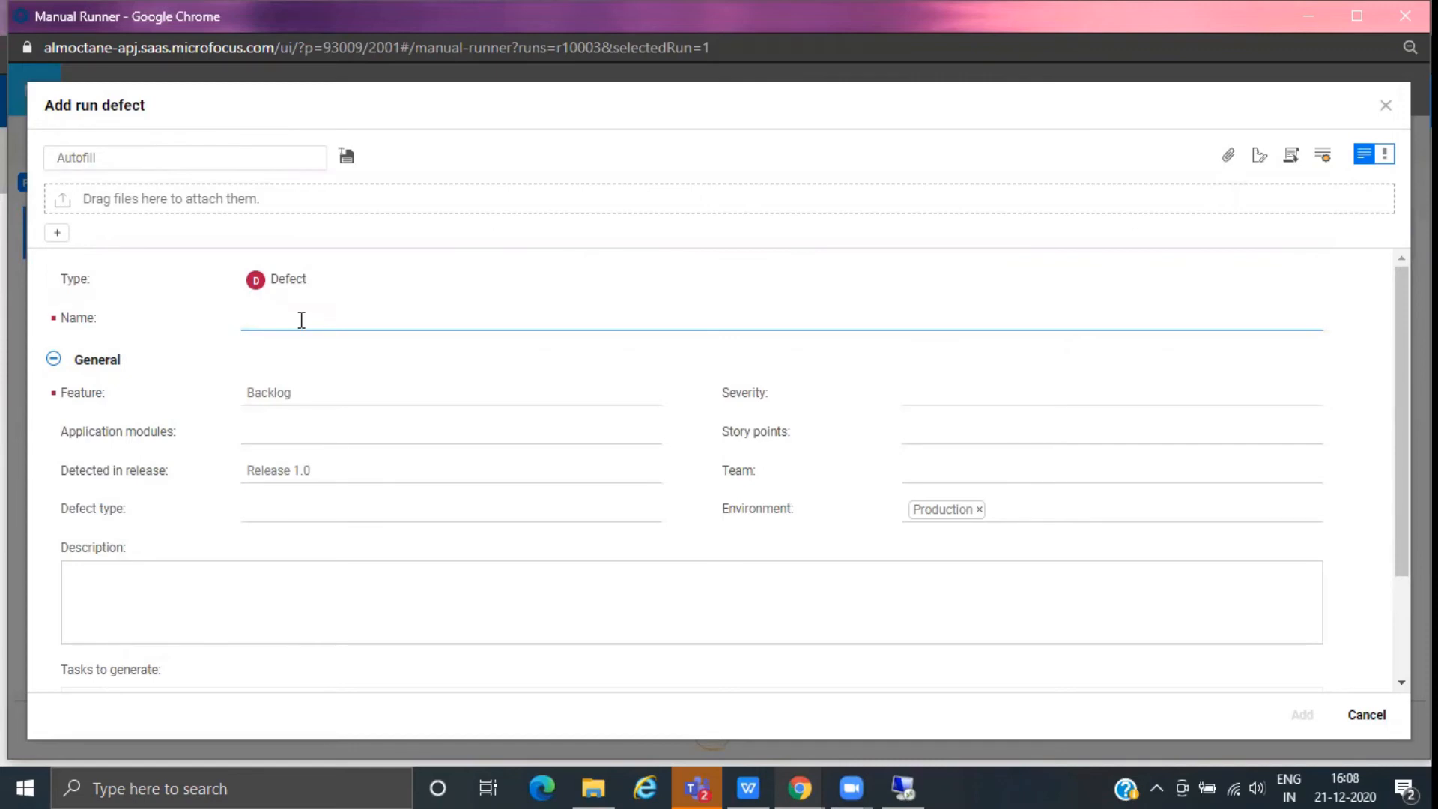
text(Login Button is not c)
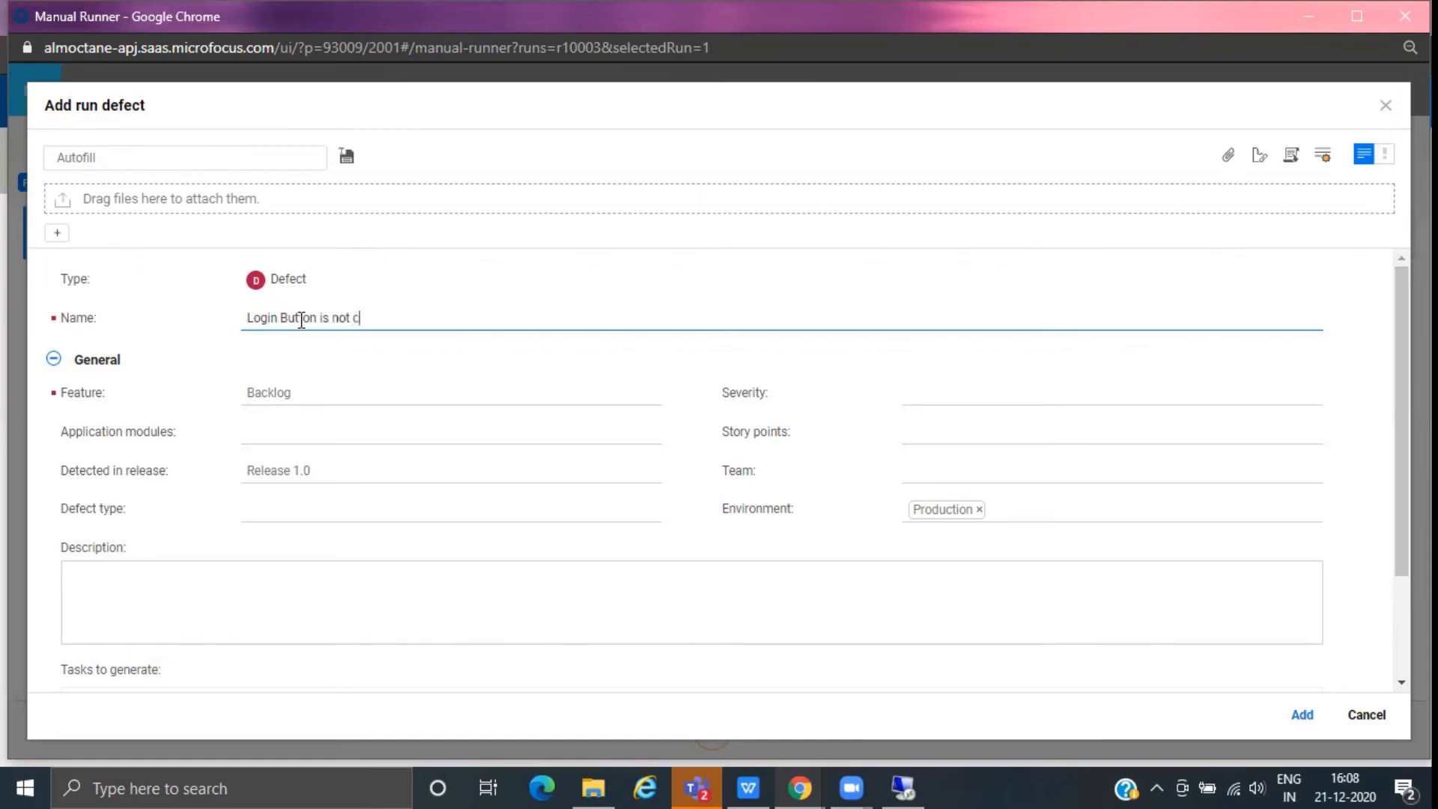
text(lickable)
click(1113, 403)
click(1011, 487)
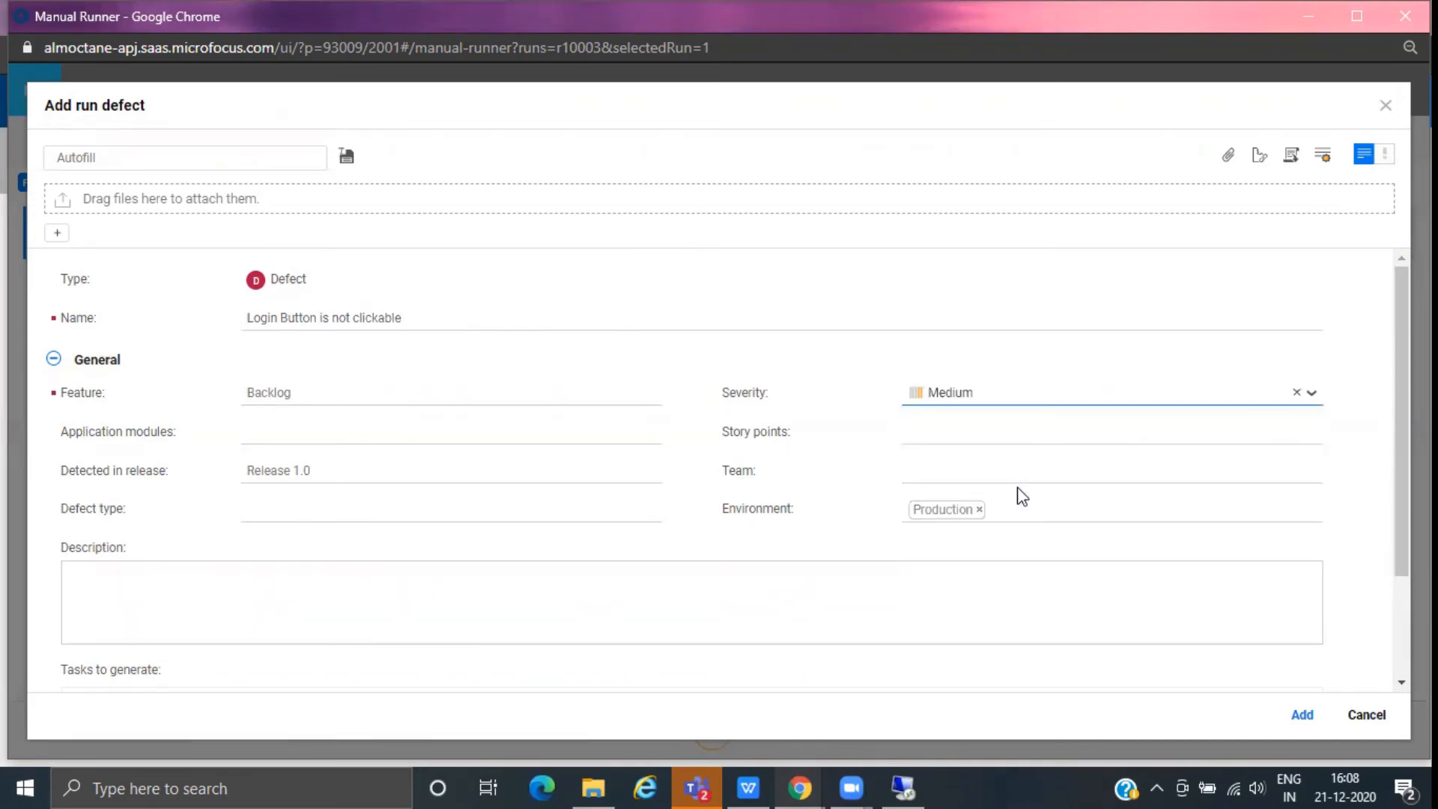
click(1304, 717)
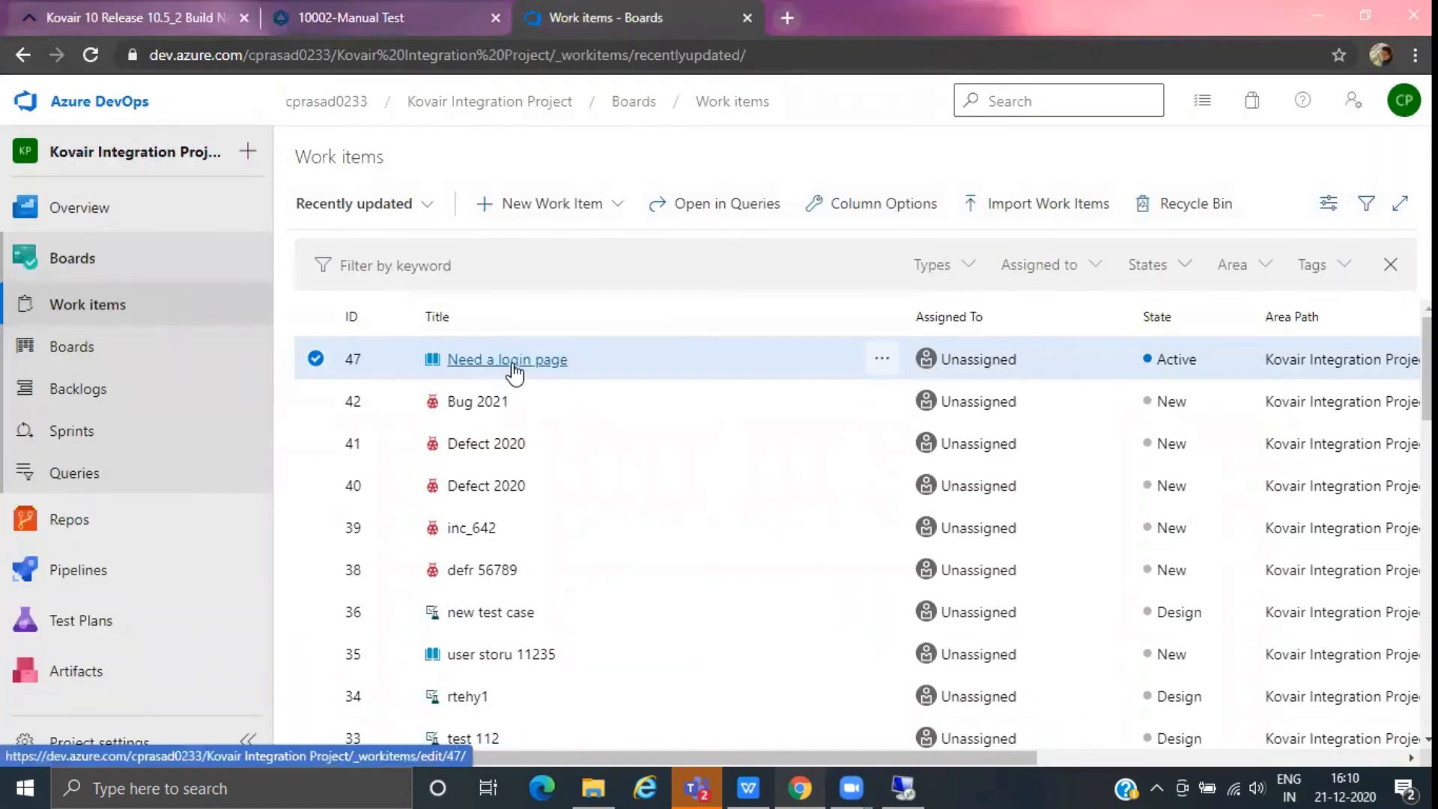
- Open user story 47 in Azure DevOps, and in Kovair expand the "Need a login page" requirement down through its linked test case
click(516, 366)
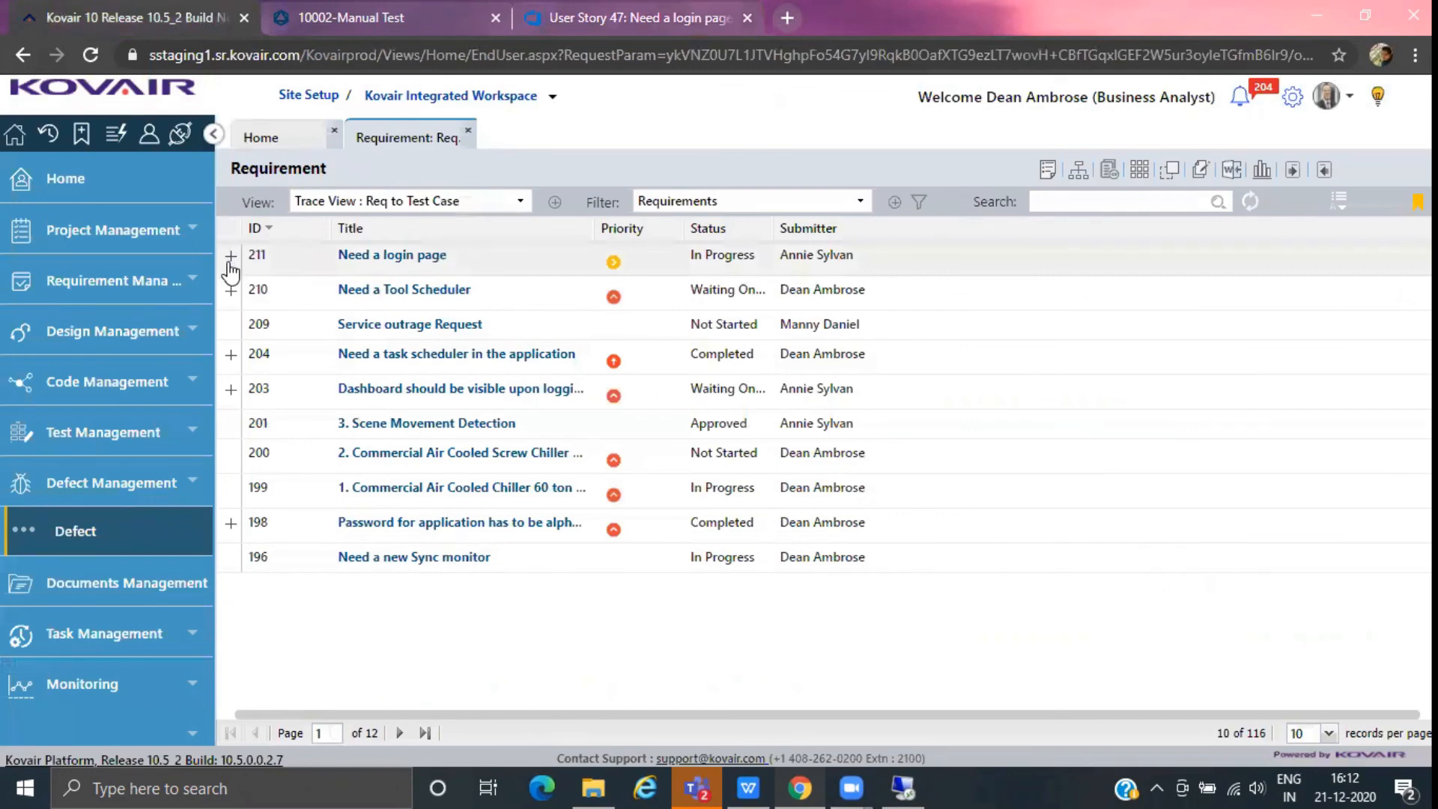
click(230, 258)
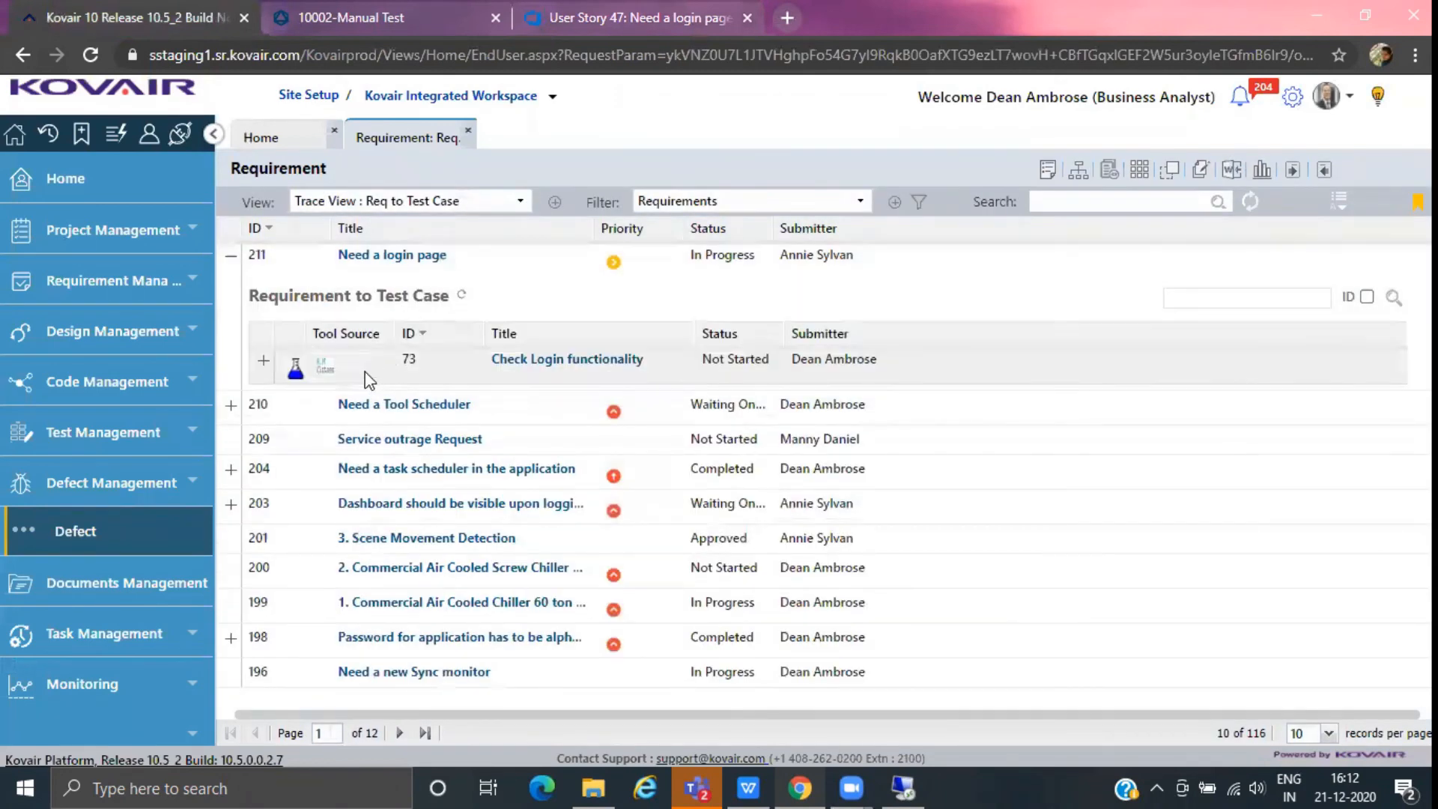
click(262, 367)
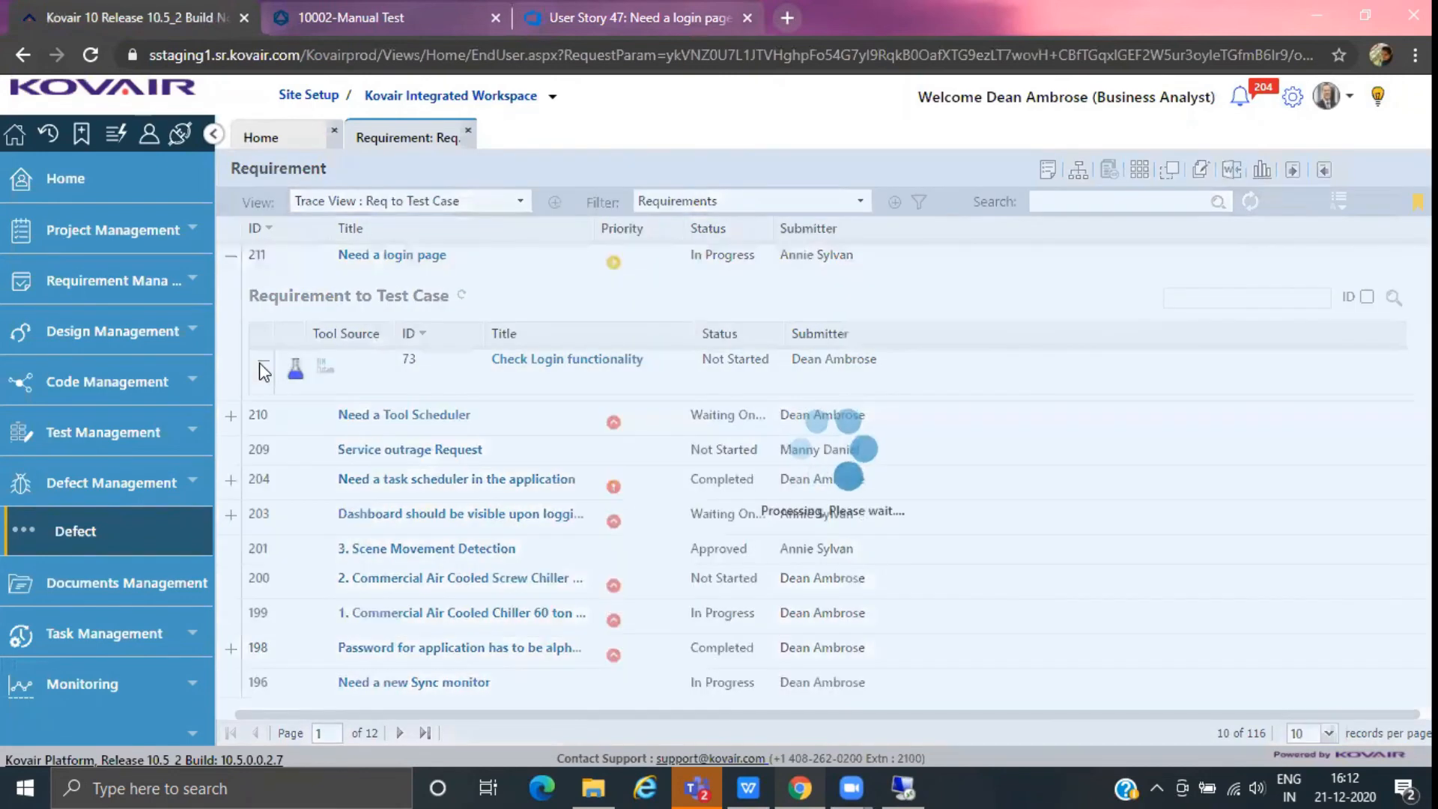